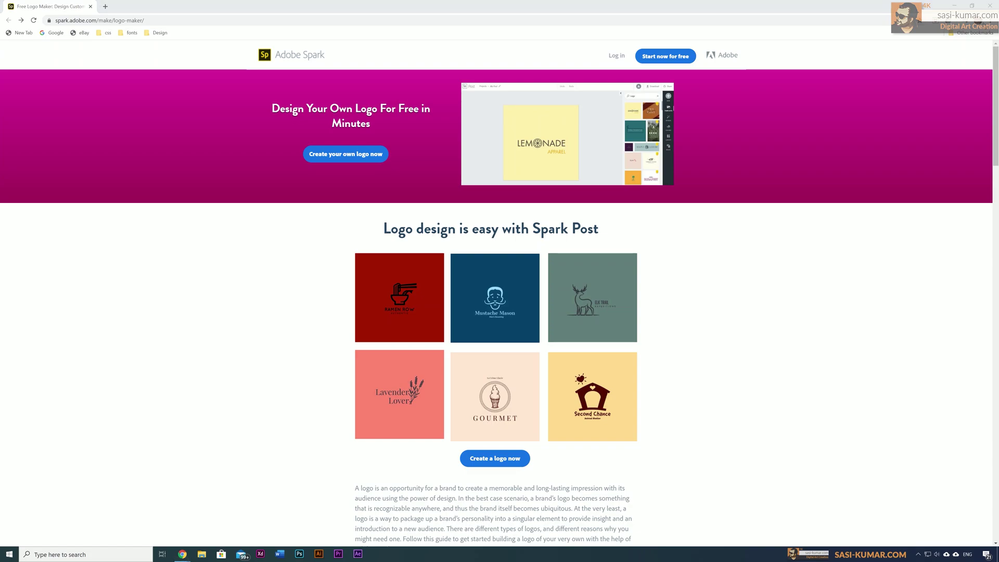
Browse the Logo Maker landing page, then choose 'Create your own logo now'
{"action": "scroll", "coordinate": [765, 435], "scroll_direction": "down", "scroll_amount": 3}
{"action": "scroll", "coordinate": [753, 375], "scroll_direction": "up", "scroll_amount": 3}
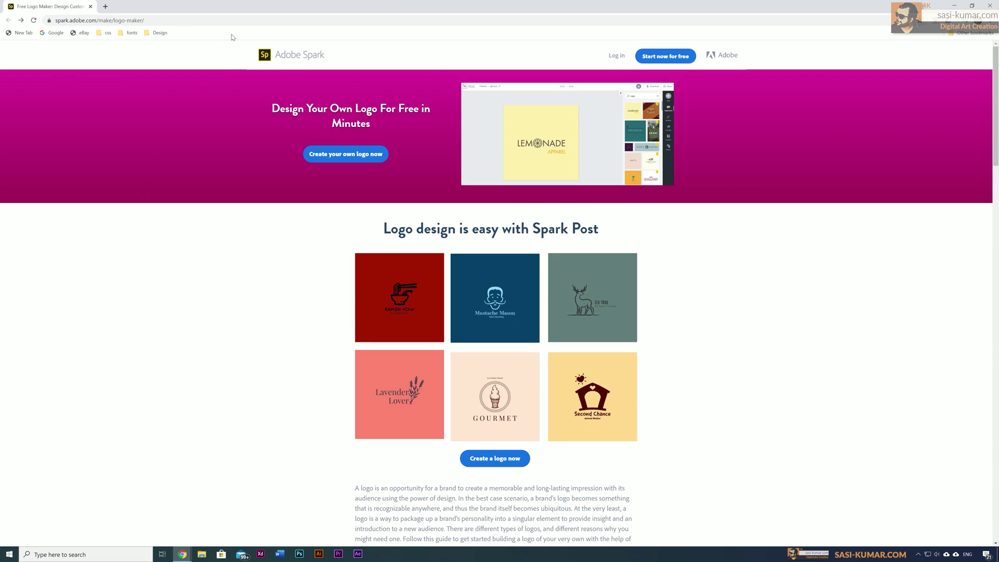
{"action": "scroll", "coordinate": [759, 432], "scroll_direction": "down", "scroll_amount": 2}
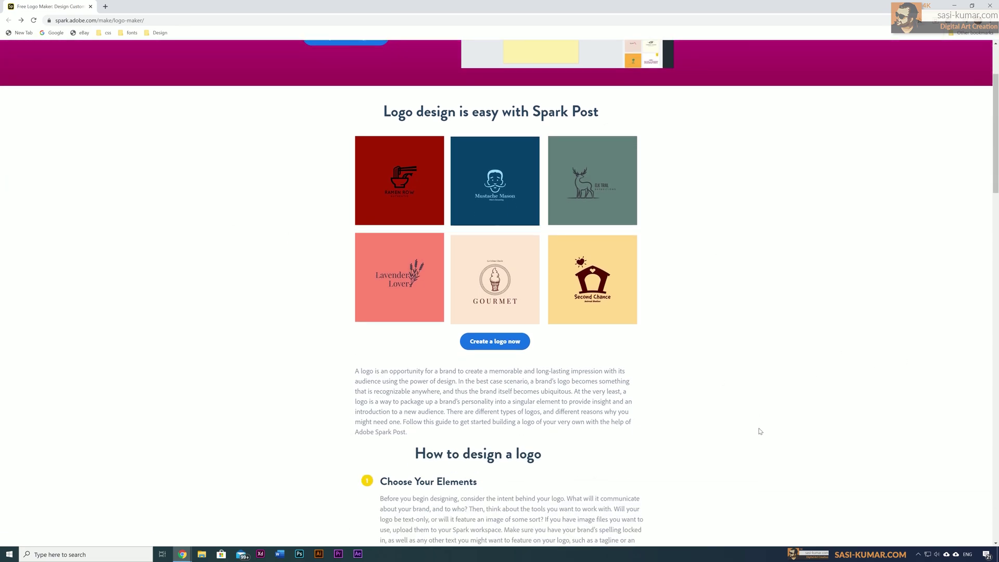
{"action": "scroll", "coordinate": [759, 431], "scroll_direction": "down", "scroll_amount": 15}
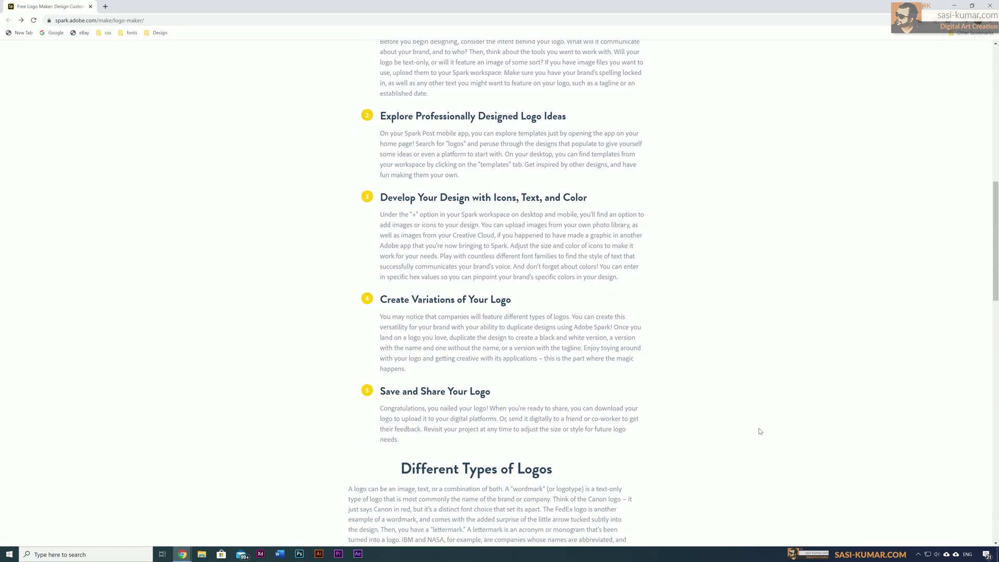
{"action": "scroll", "coordinate": [759, 431], "scroll_direction": "down", "scroll_amount": 9}
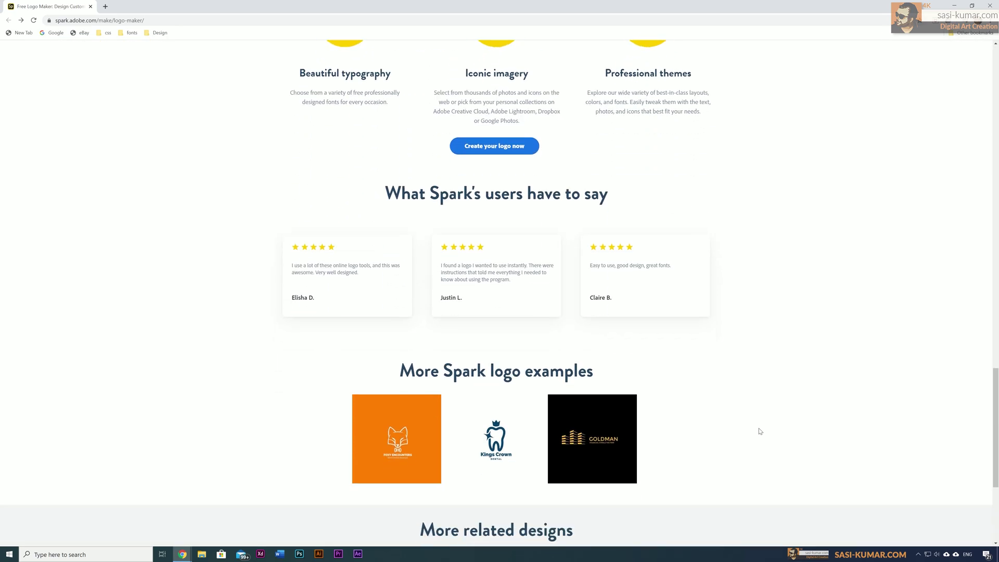
{"action": "scroll", "coordinate": [760, 431], "scroll_direction": "down", "scroll_amount": 4}
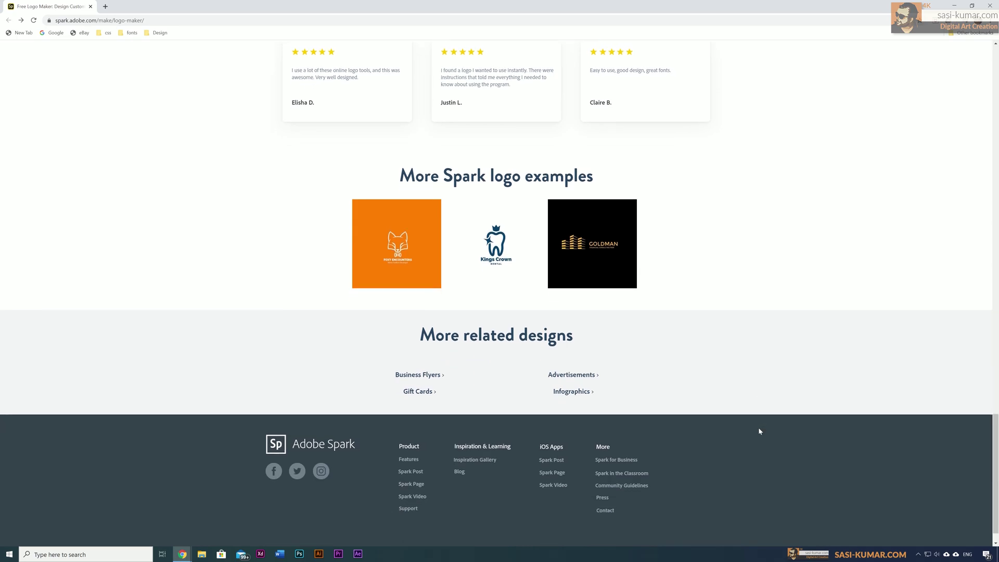
{"action": "left_click_drag", "start_coordinate": [996, 525], "coordinate": [997, 135]}
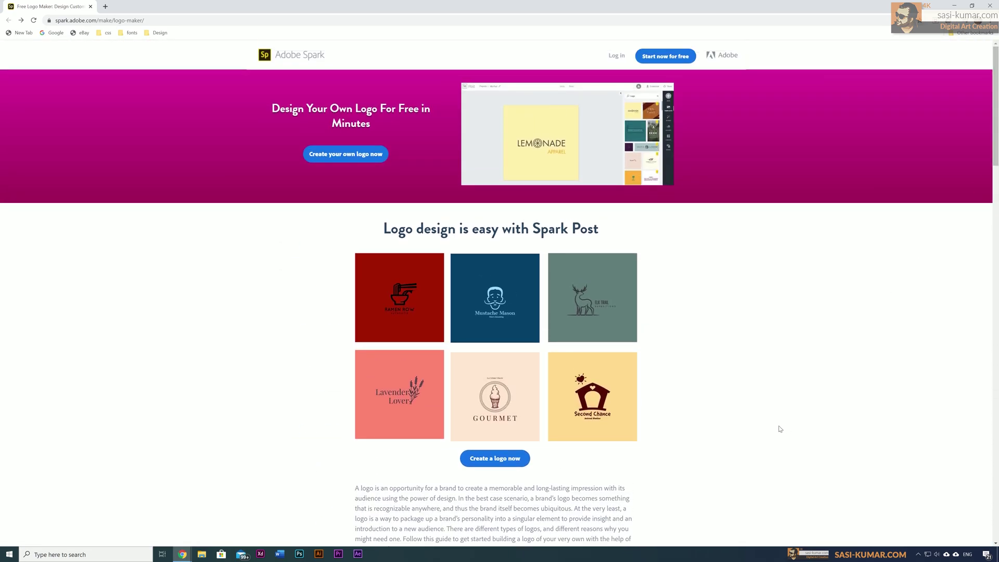
{"action": "left_click", "coordinate": [358, 159]}
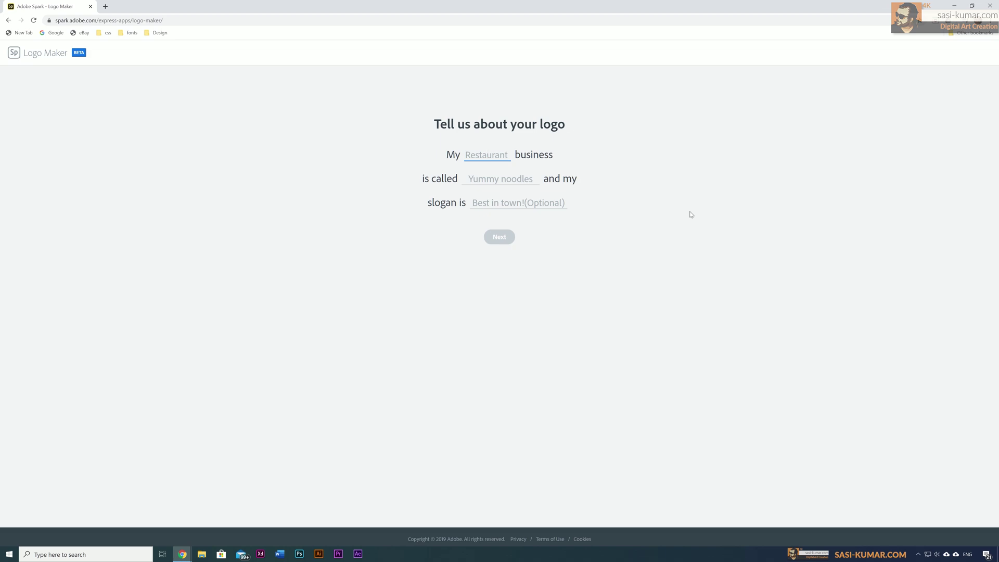
Enter business type Pizza, name Cavura and slogan Non Stop Delivery, then continue
{"action": "type", "text": "Pizza"}
{"action": "left_click", "coordinate": [501, 179]}
{"action": "type", "text": "Cavura"}
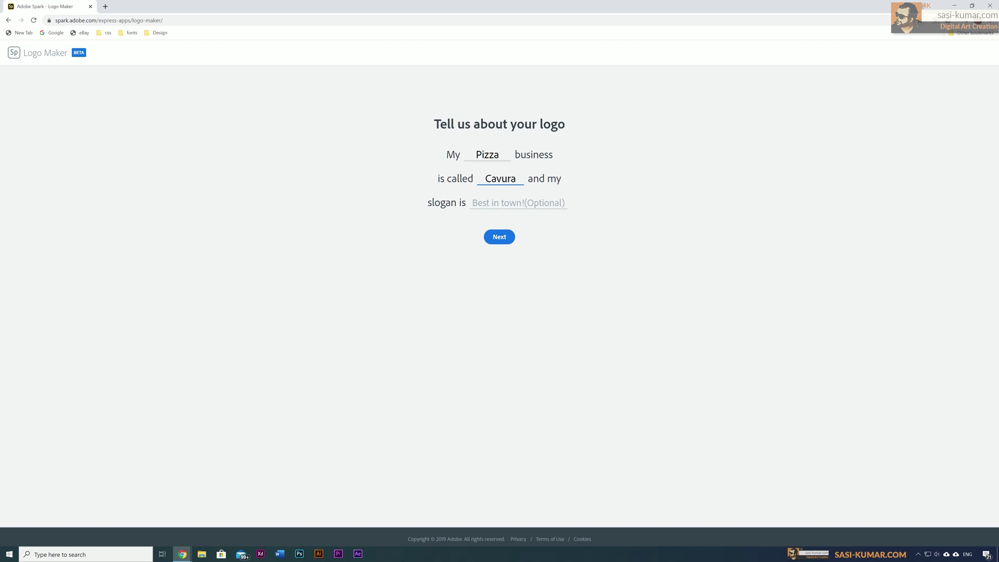
{"action": "left_click", "coordinate": [528, 206]}
{"action": "type", "text": "Non "}
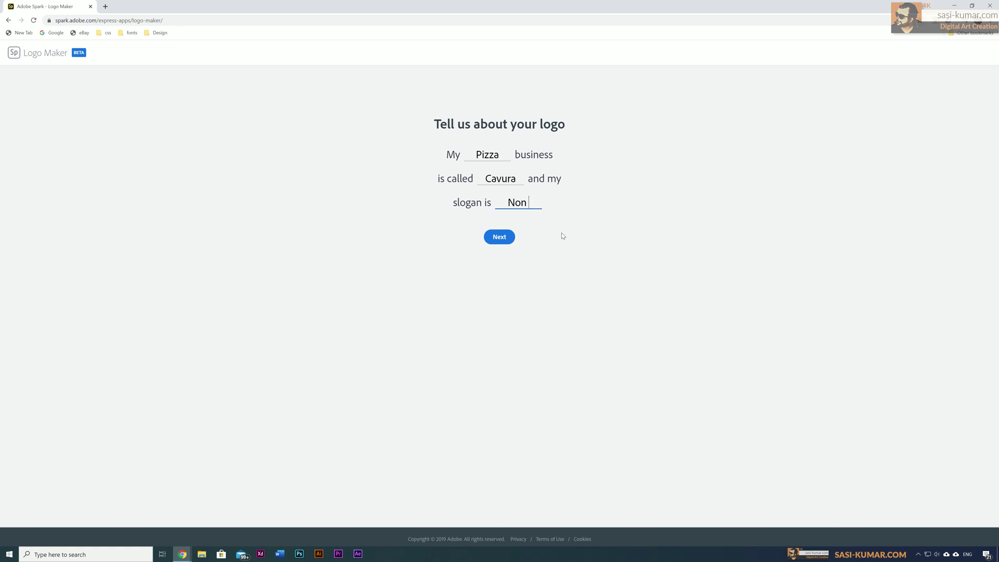
{"action": "type", "text": "Stop Delivery"}
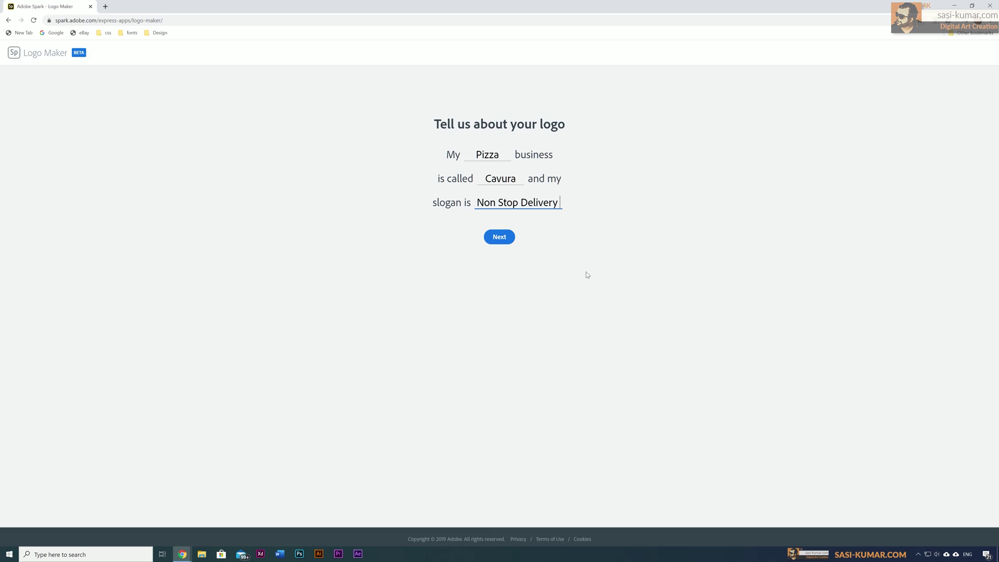
{"action": "left_click", "coordinate": [499, 238]}
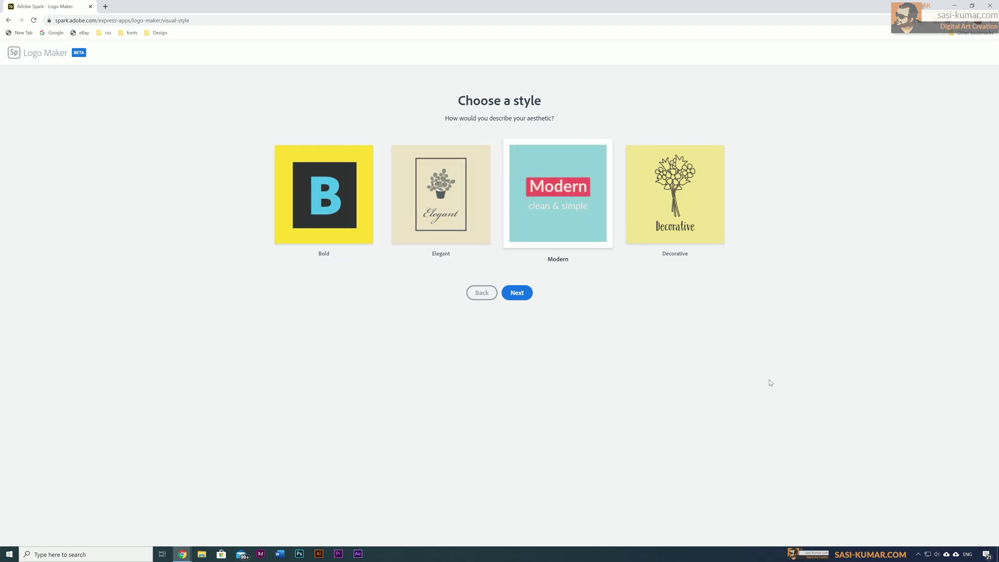
Pick the Decorative style card and continue to the icon choice
{"action": "left_click", "coordinate": [675, 216]}
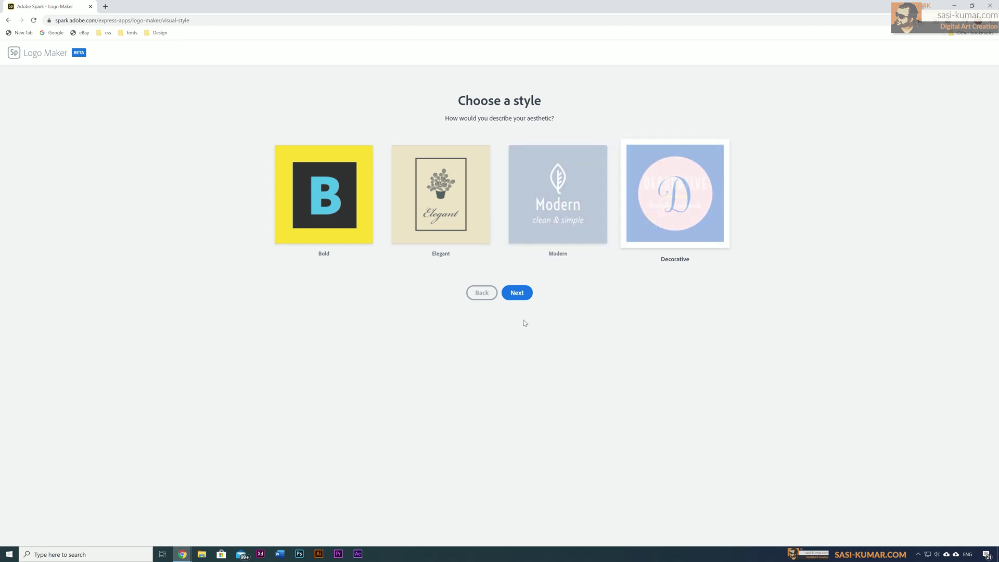
{"action": "left_click", "coordinate": [520, 294]}
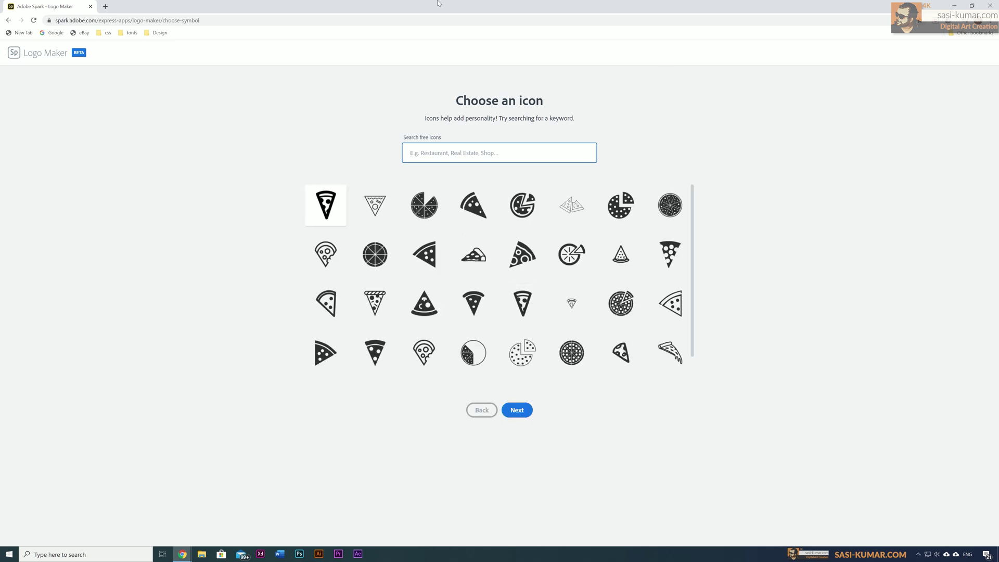
Search icons for 'hot pizza', pick the steaming pizza icon and generate designs
{"action": "scroll", "coordinate": [644, 311], "scroll_direction": "down", "scroll_amount": 1}
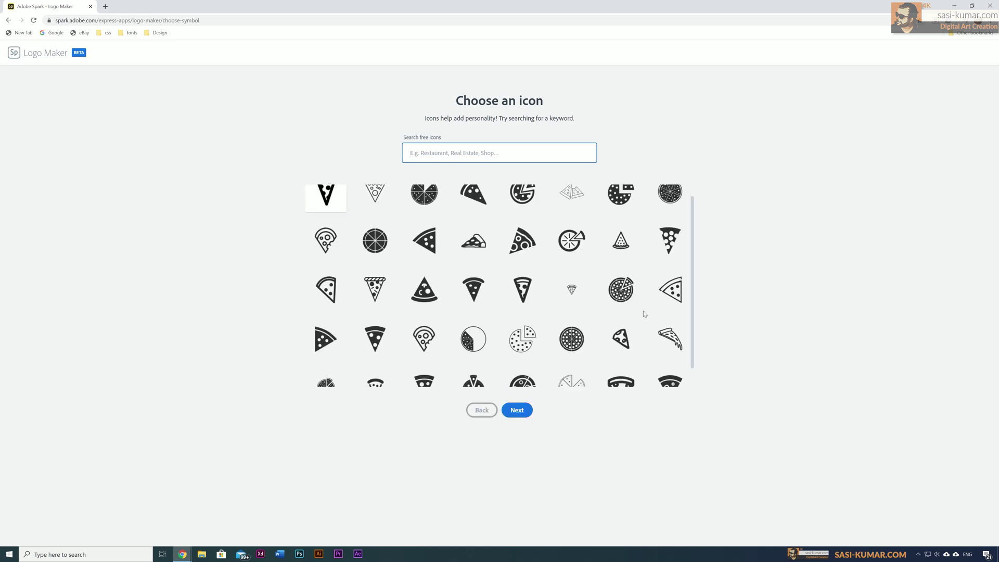
{"action": "scroll", "coordinate": [643, 311], "scroll_direction": "up", "scroll_amount": 1}
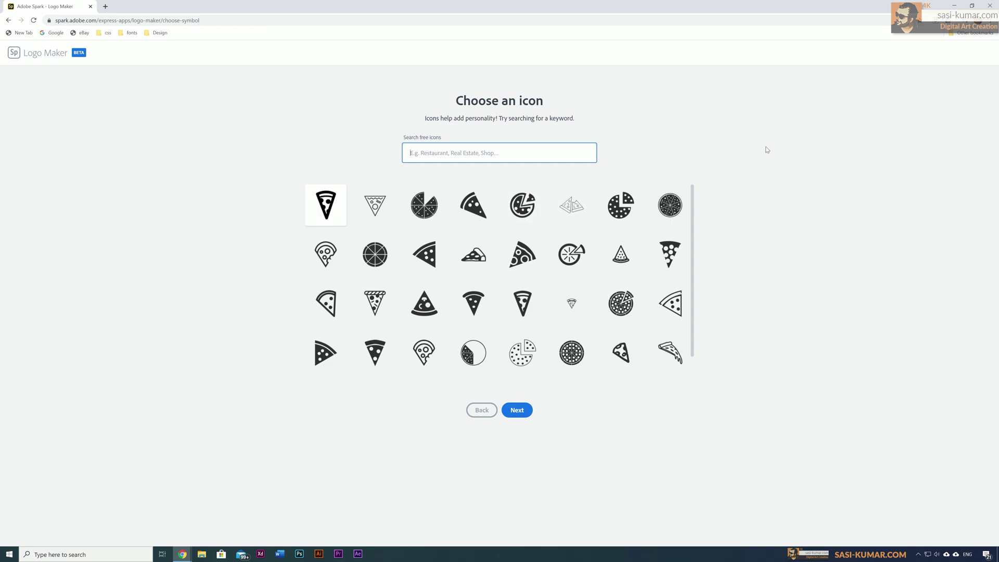
{"action": "type", "text": "non stop"}
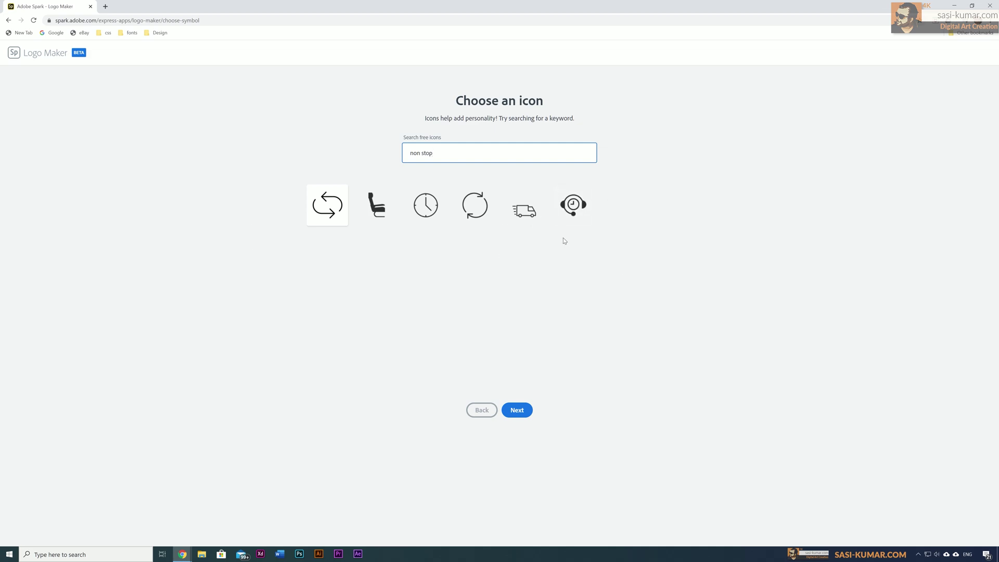
{"action": "key", "text": "ctrl+a"}
{"action": "type", "text": "hot"}
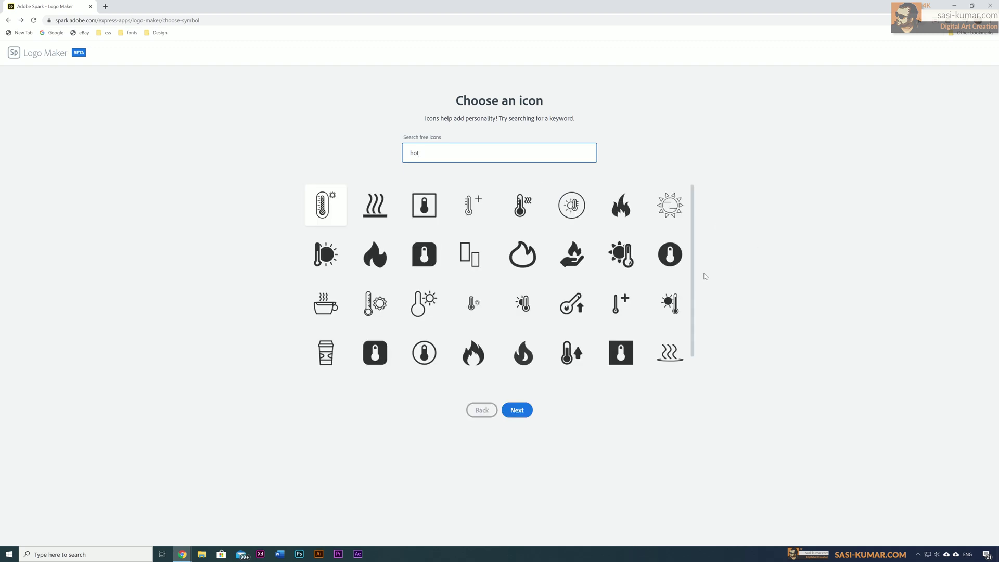
{"action": "scroll", "coordinate": [676, 304], "scroll_direction": "down", "scroll_amount": 1}
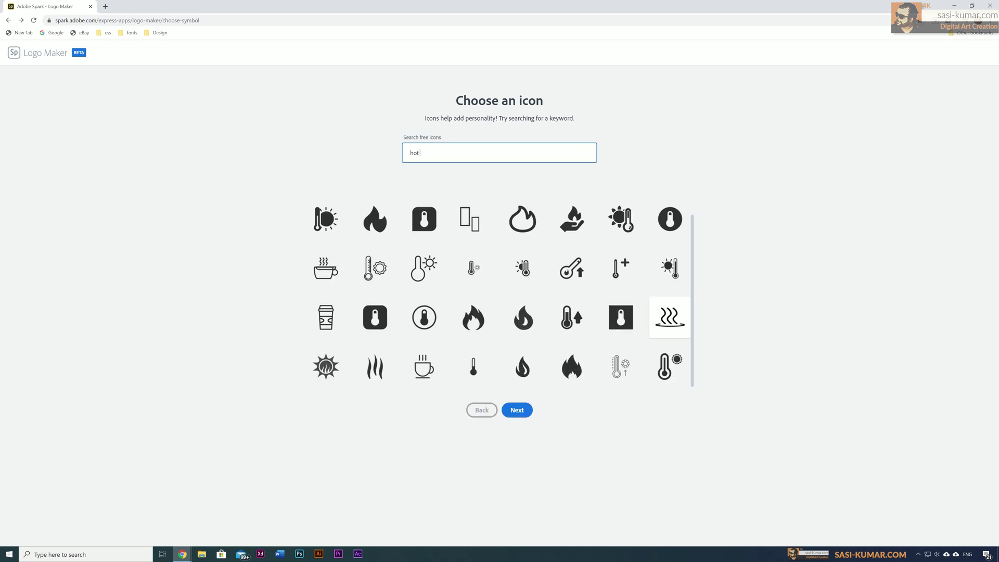
{"action": "type", "text": "pizza"}
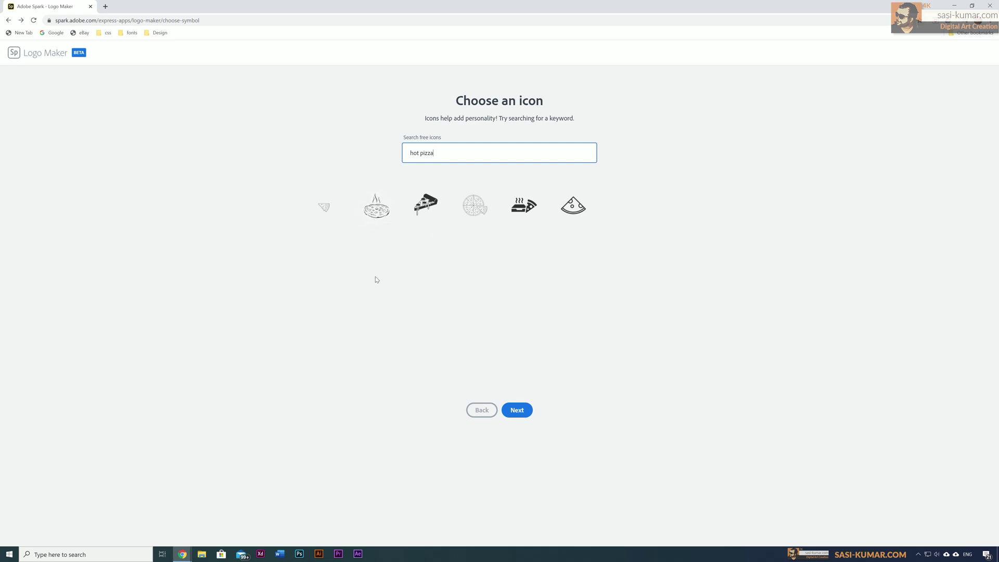
{"action": "left_click", "coordinate": [381, 211]}
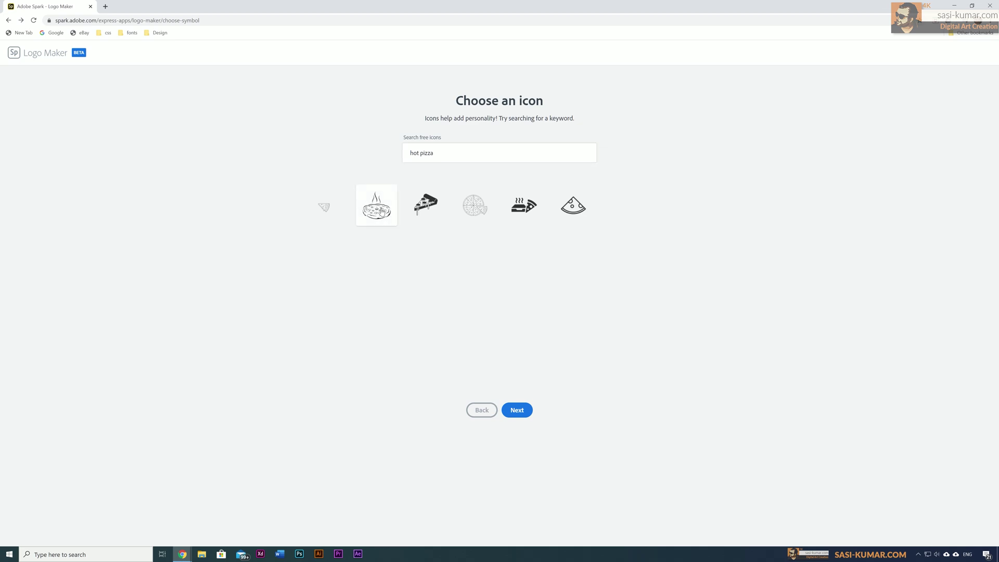
{"action": "left_click", "coordinate": [528, 416]}
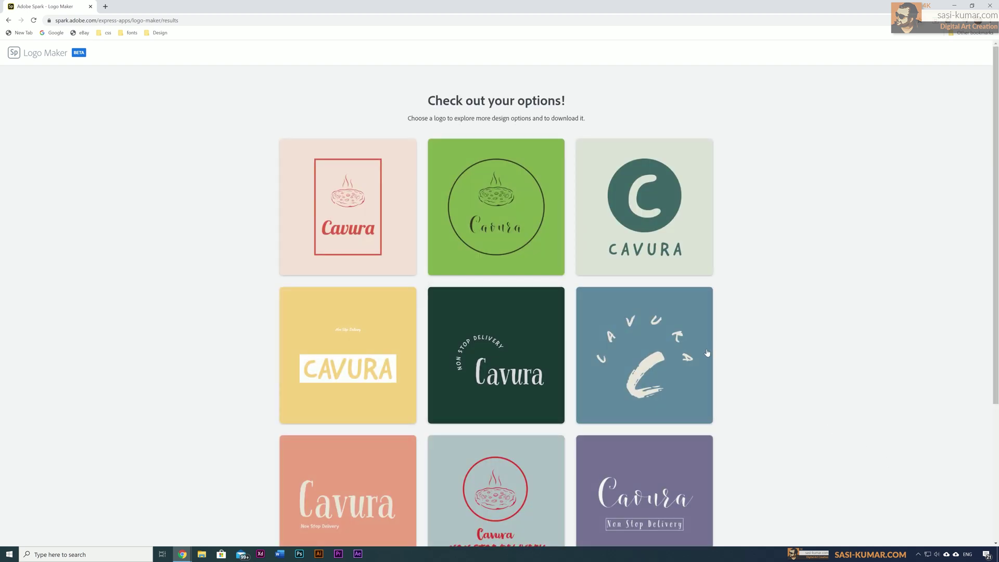
Review the first batch of Cavura logos and regenerate them in the Elegant style
{"action": "scroll", "coordinate": [707, 354], "scroll_direction": "down", "scroll_amount": 3}
{"action": "scroll", "coordinate": [707, 353], "scroll_direction": "down", "scroll_amount": 5}
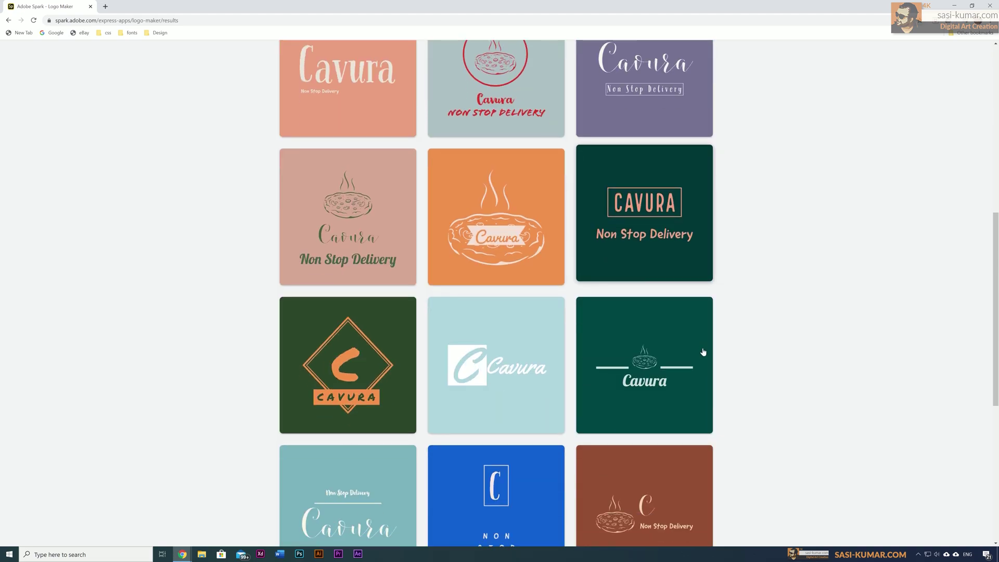
{"action": "scroll", "coordinate": [703, 352], "scroll_direction": "down", "scroll_amount": 5}
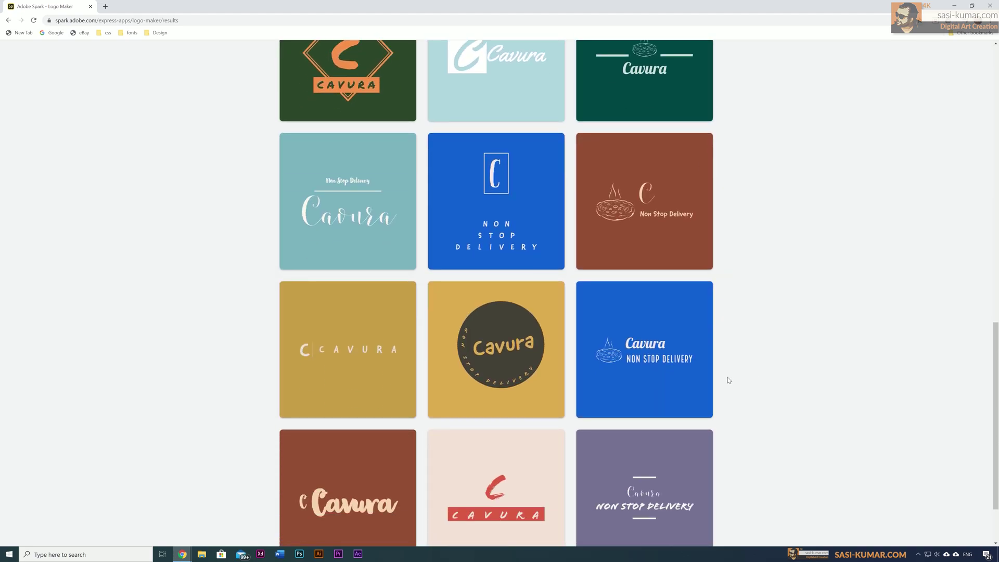
{"action": "scroll", "coordinate": [690, 444], "scroll_direction": "down", "scroll_amount": 9}
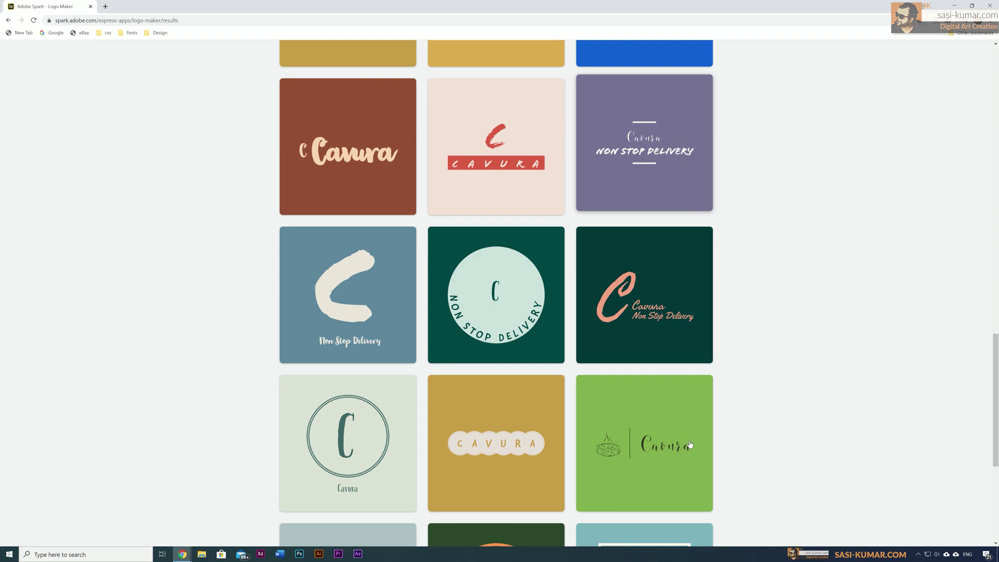
{"action": "scroll", "coordinate": [690, 444], "scroll_direction": "down", "scroll_amount": 6}
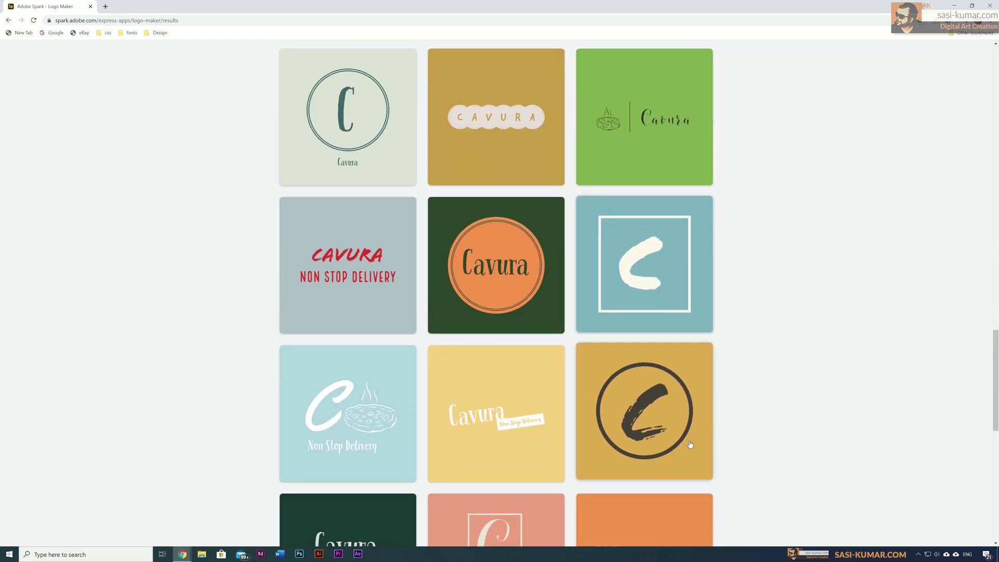
{"action": "scroll", "coordinate": [690, 444], "scroll_direction": "down", "scroll_amount": 8}
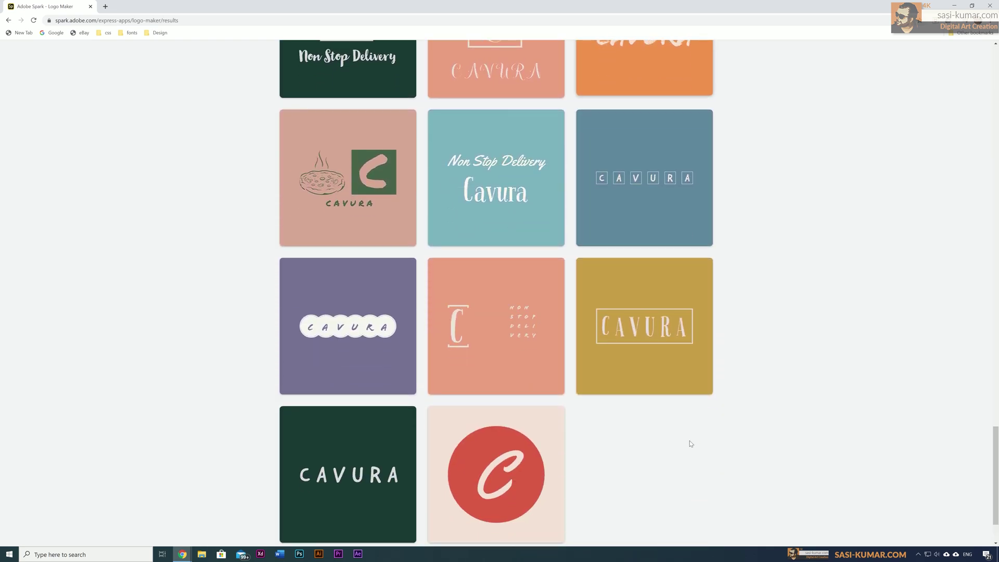
{"action": "scroll", "coordinate": [689, 444], "scroll_direction": "down", "scroll_amount": 2}
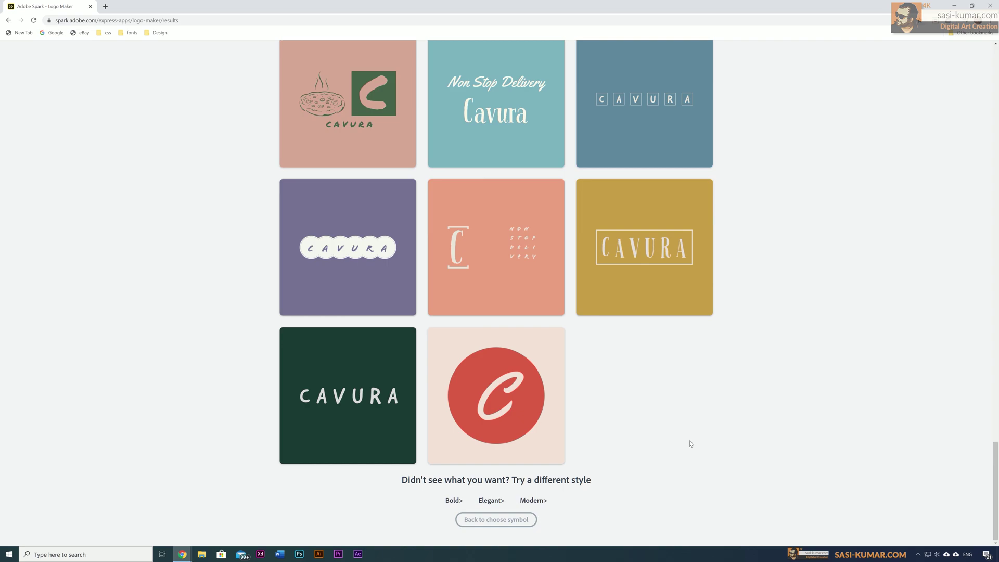
{"action": "left_click", "coordinate": [491, 500]}
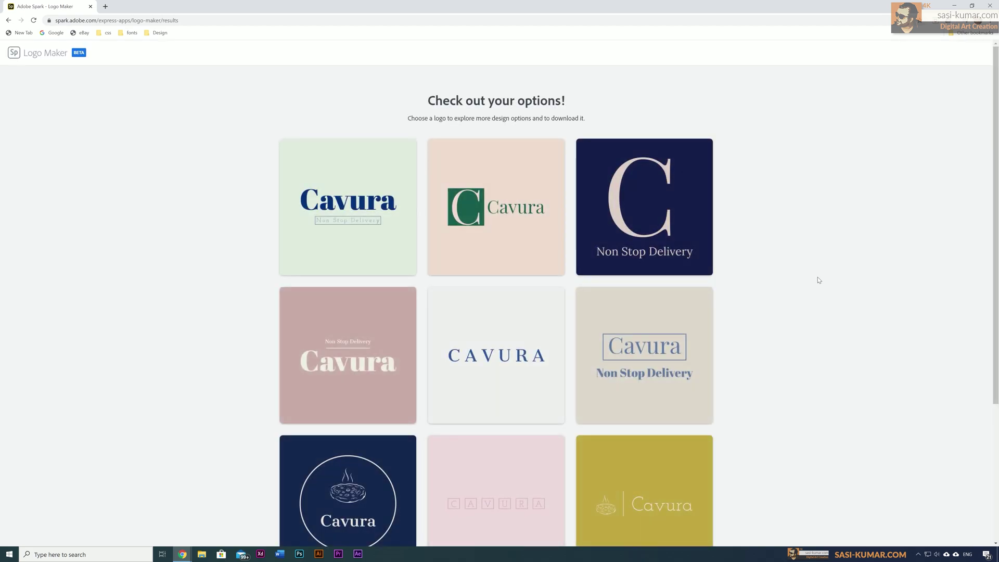
Review the Elegant results and regenerate the logos in the Modern style
{"action": "scroll", "coordinate": [796, 310], "scroll_direction": "down", "scroll_amount": 4}
{"action": "scroll", "coordinate": [796, 307], "scroll_direction": "down", "scroll_amount": 3}
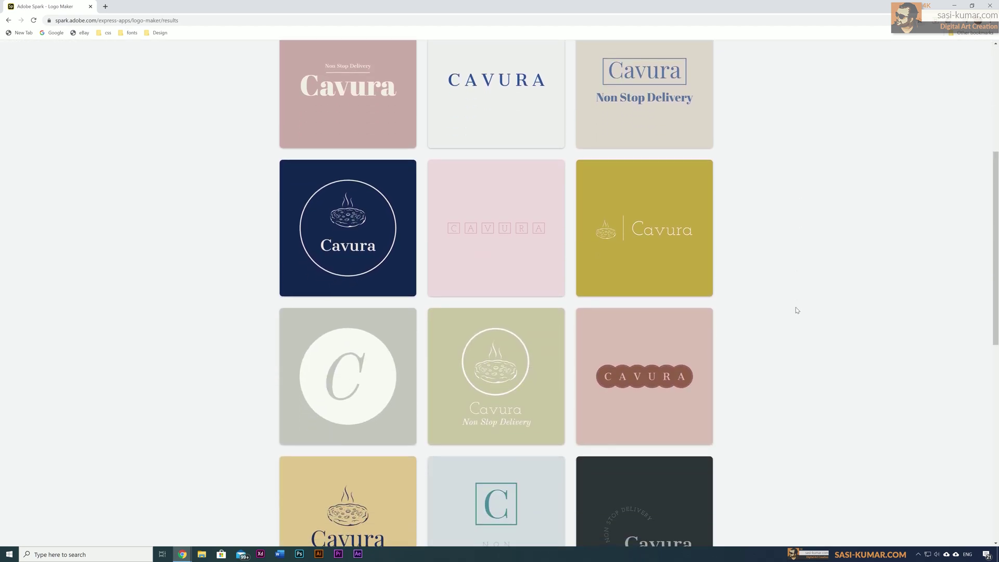
{"action": "scroll", "coordinate": [796, 310], "scroll_direction": "down", "scroll_amount": 4}
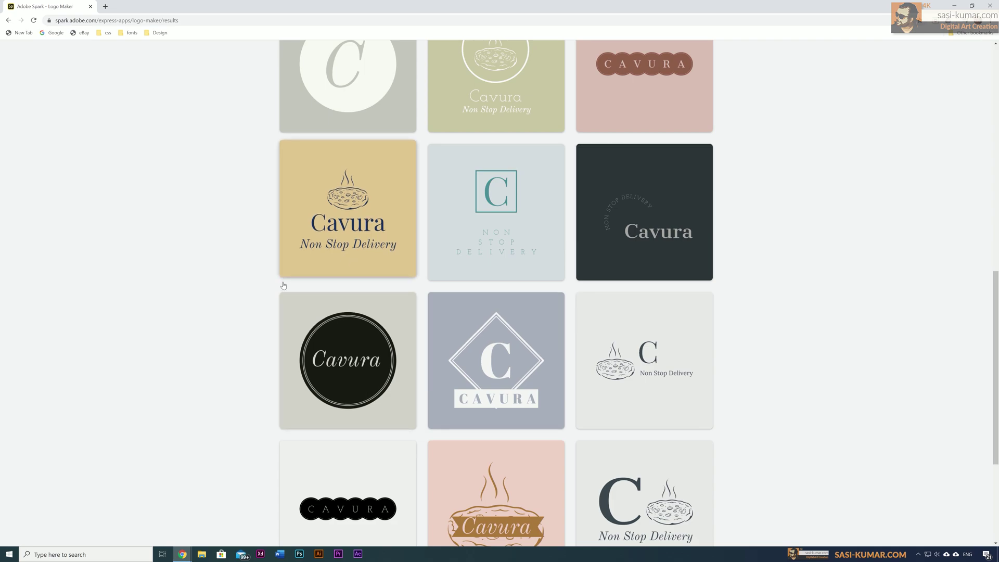
{"action": "scroll", "coordinate": [864, 351], "scroll_direction": "down", "scroll_amount": 5}
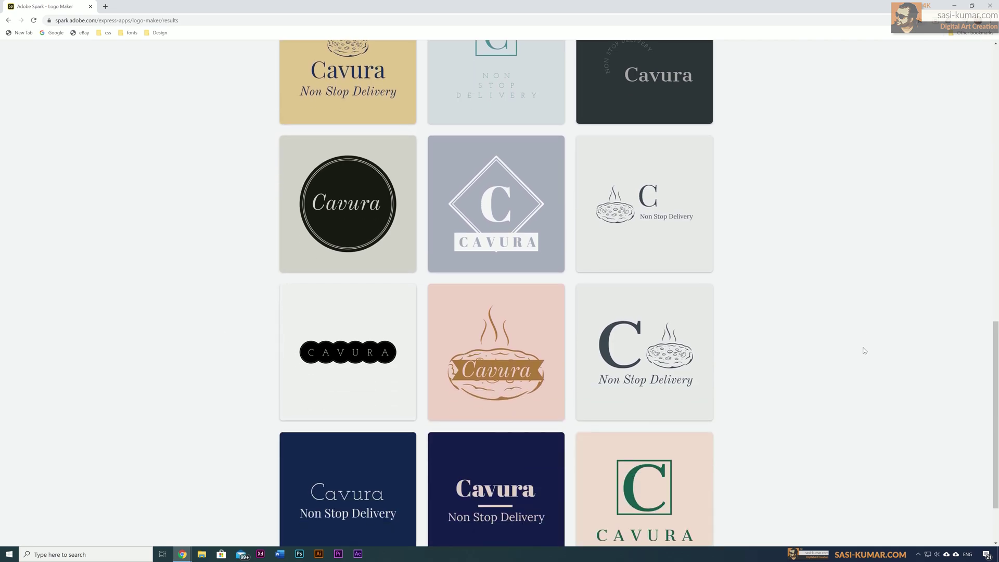
{"action": "scroll", "coordinate": [854, 358], "scroll_direction": "down", "scroll_amount": 10}
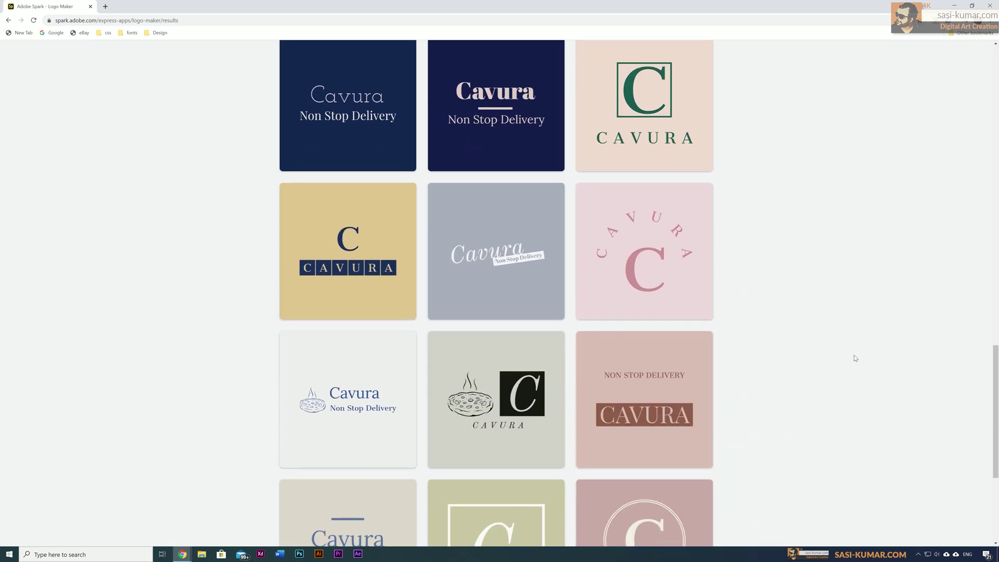
{"action": "scroll", "coordinate": [854, 358], "scroll_direction": "down", "scroll_amount": 6}
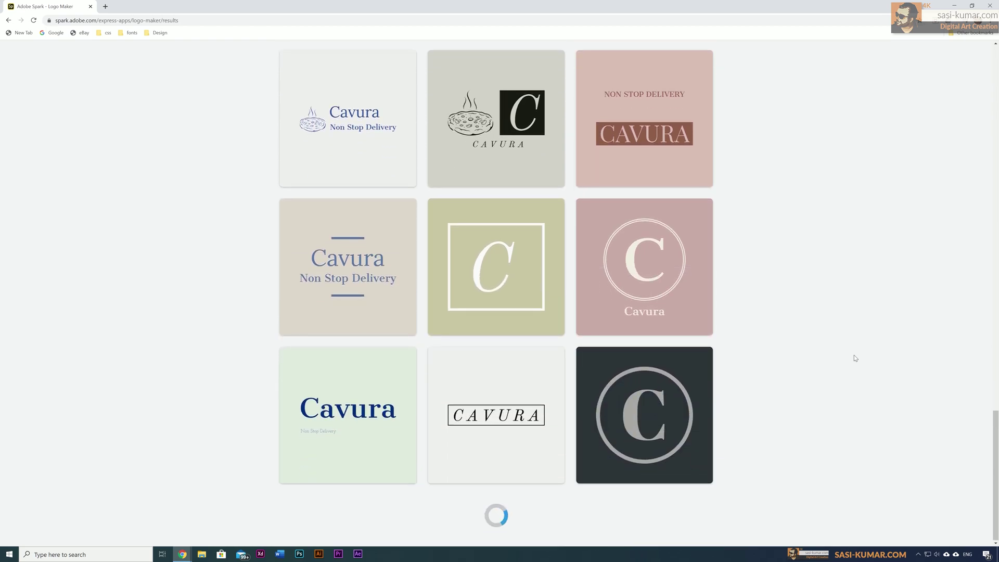
{"action": "scroll", "coordinate": [854, 358], "scroll_direction": "down", "scroll_amount": 7}
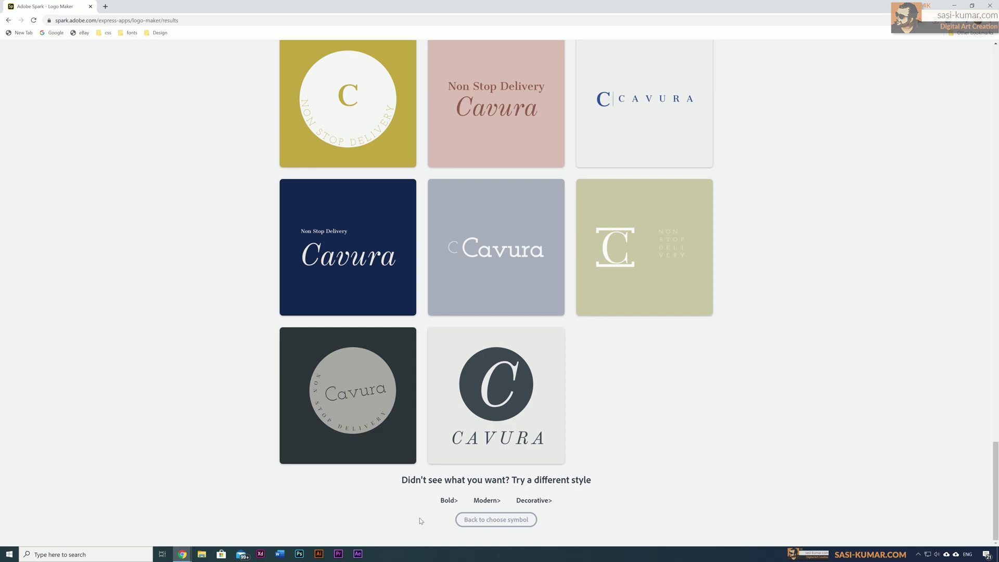
{"action": "left_click", "coordinate": [486, 498]}
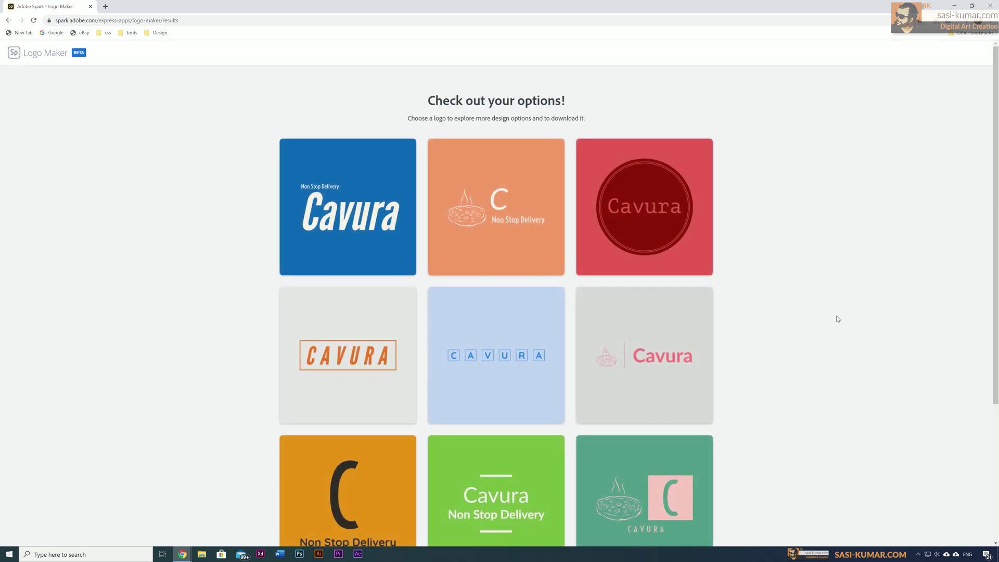
Scroll the Modern results and open the yellow hot-pizza CAVURA badge preview
{"action": "scroll", "coordinate": [838, 319], "scroll_direction": "down", "scroll_amount": 8}
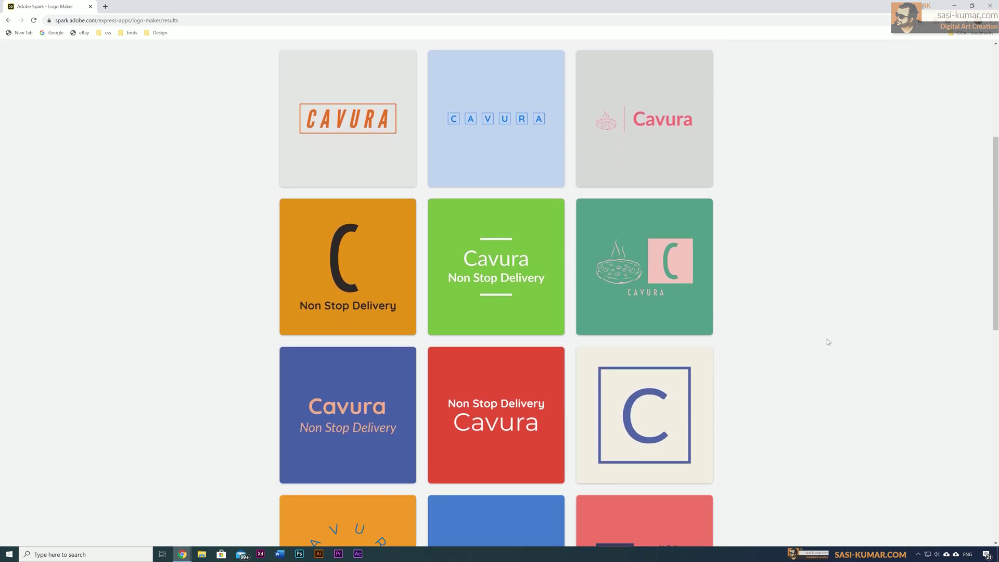
{"action": "scroll", "coordinate": [828, 342], "scroll_direction": "down", "scroll_amount": 5}
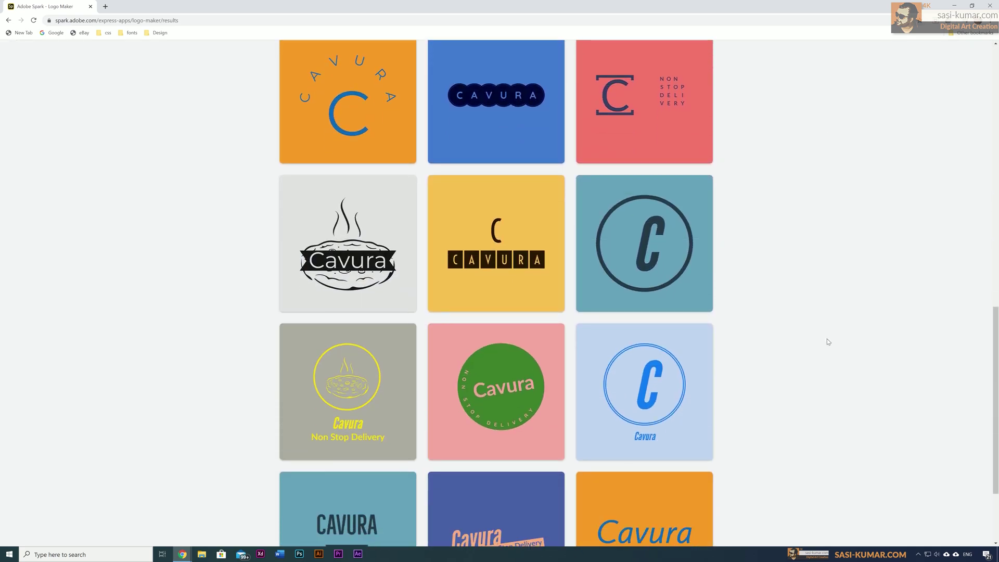
{"action": "scroll", "coordinate": [828, 342], "scroll_direction": "down", "scroll_amount": 2}
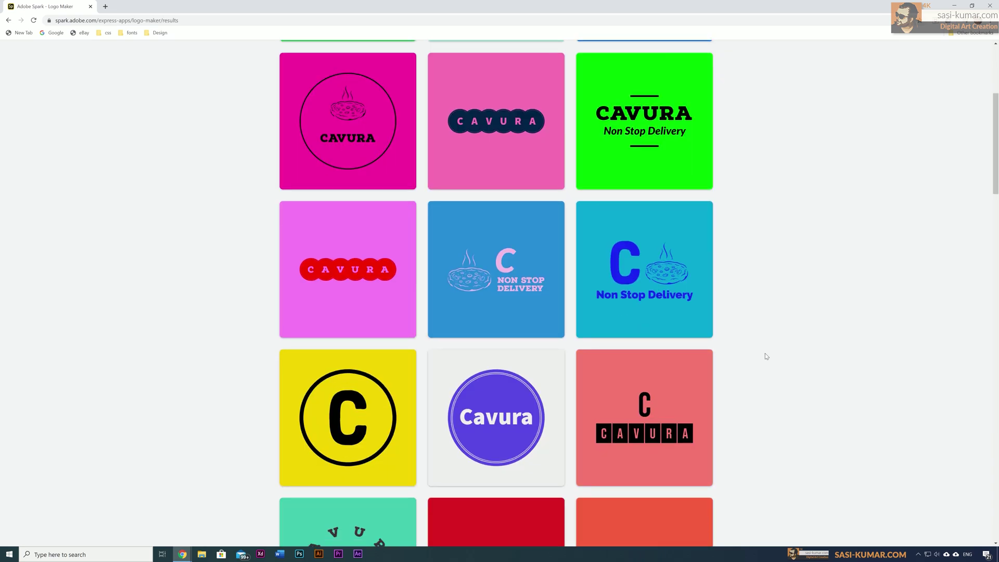
{"action": "scroll", "coordinate": [766, 356], "scroll_direction": "down", "scroll_amount": 13}
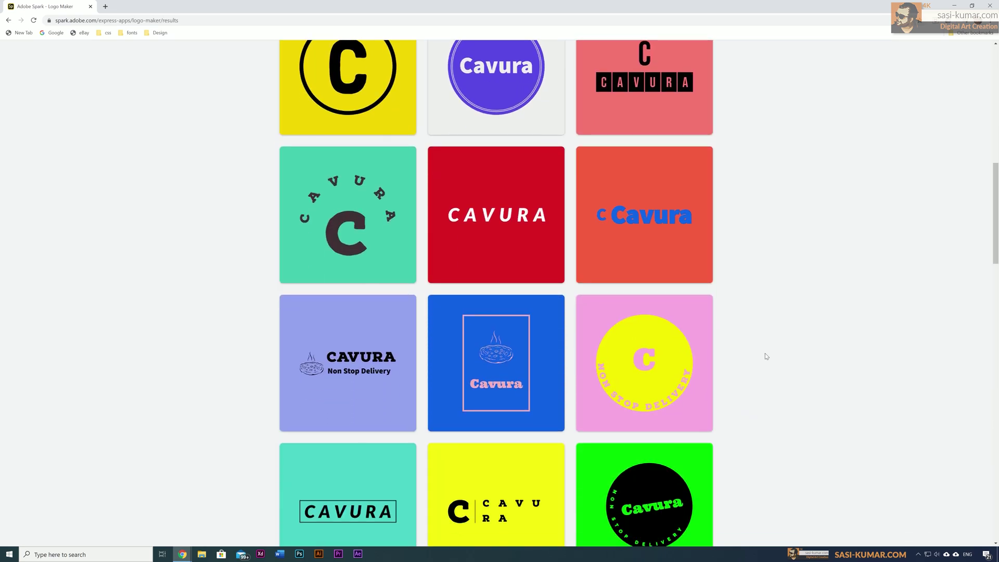
{"action": "scroll", "coordinate": [765, 352], "scroll_direction": "down", "scroll_amount": 3}
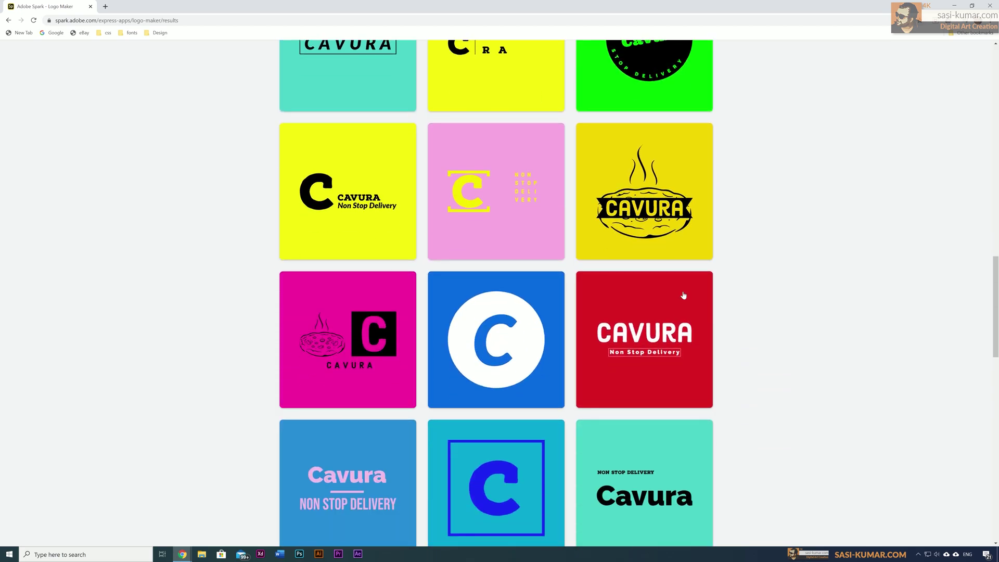
{"action": "left_click", "coordinate": [664, 176]}
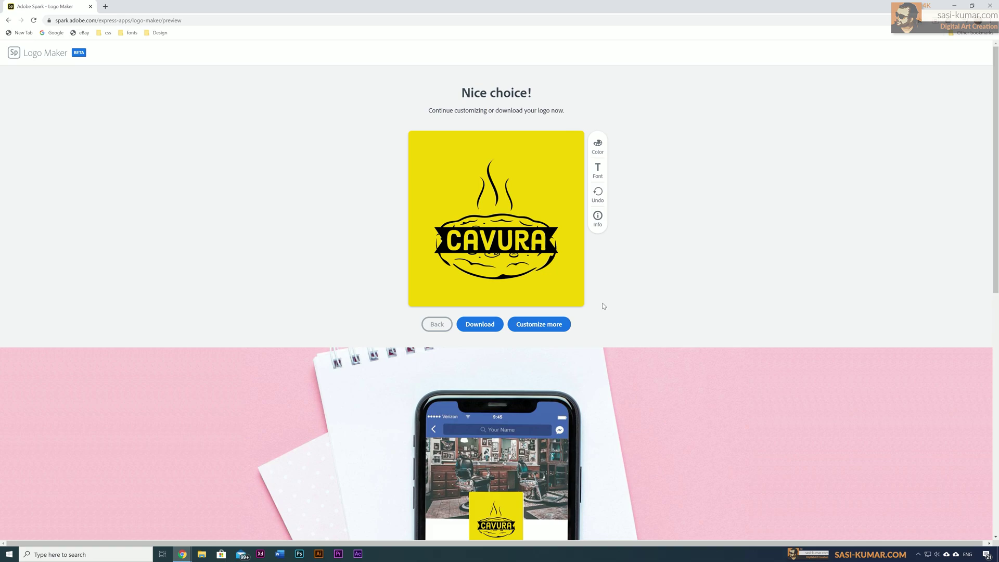
{"action": "scroll", "coordinate": [603, 325], "scroll_direction": "down", "scroll_amount": 7}
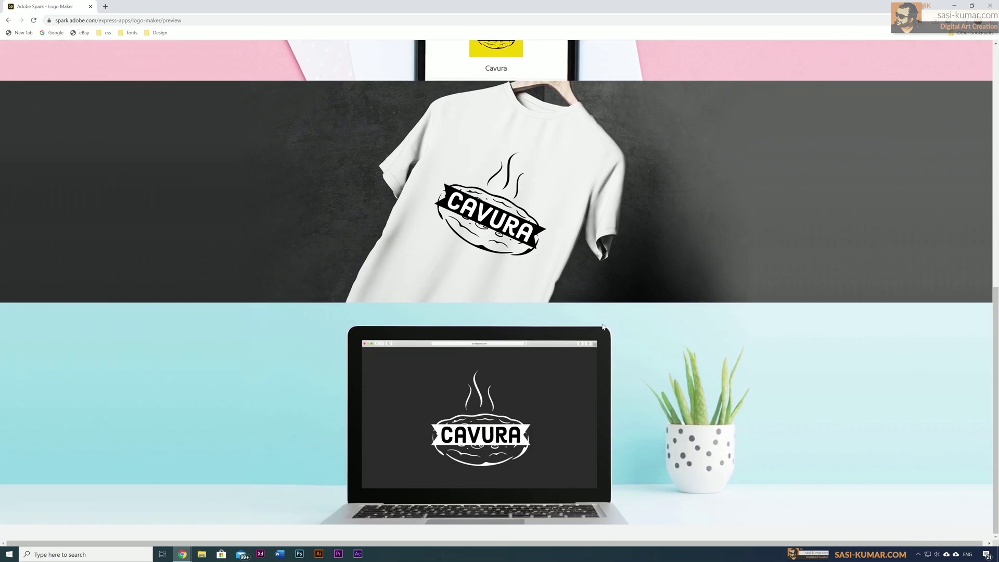
{"action": "scroll", "coordinate": [602, 327], "scroll_direction": "up", "scroll_amount": 8}
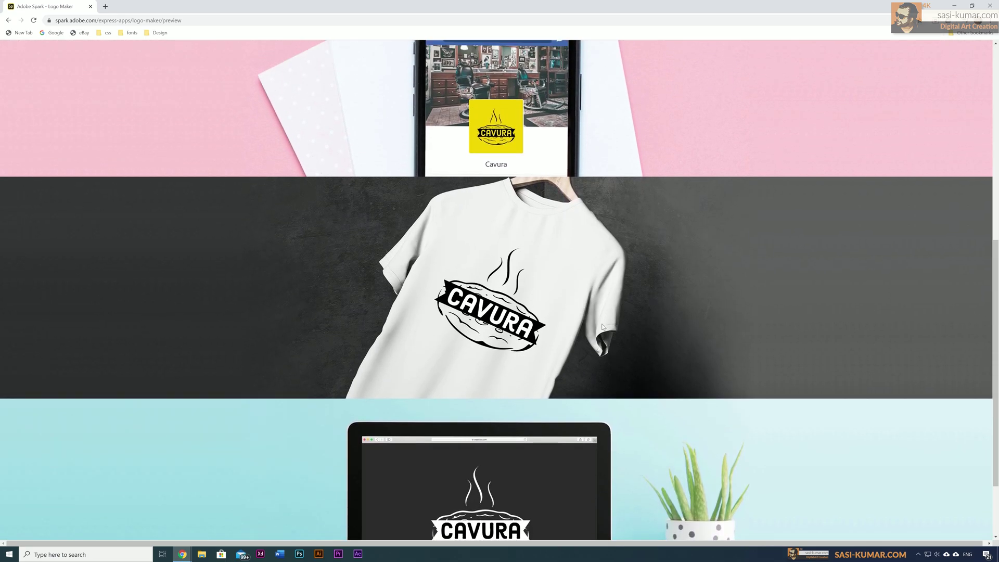
{"action": "scroll", "coordinate": [602, 327], "scroll_direction": "up", "scroll_amount": 1}
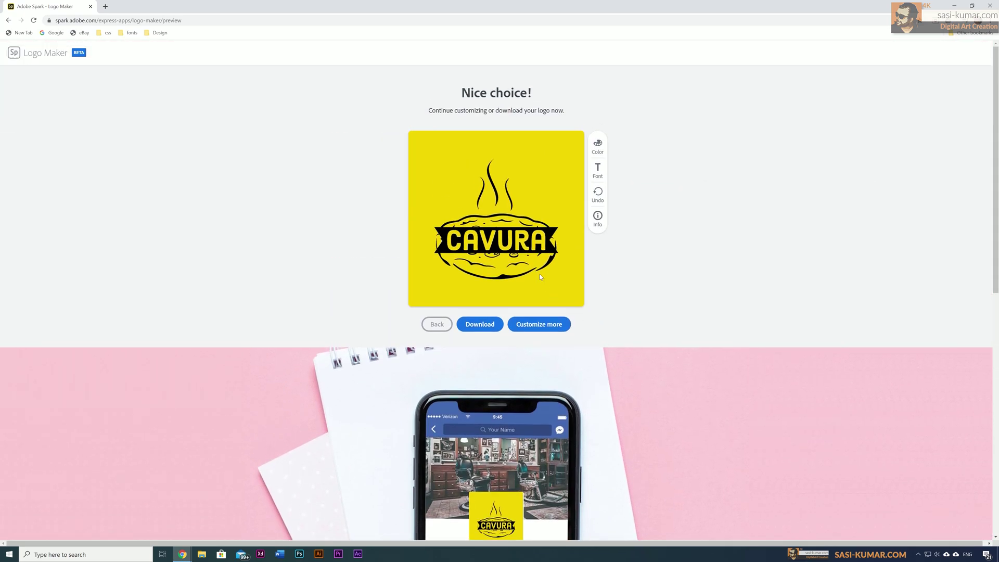
Cycle through colour schemes until the badge shows yellow artwork on a pink background
{"action": "left_click", "coordinate": [602, 148]}
{"action": "left_click", "coordinate": [602, 148]}
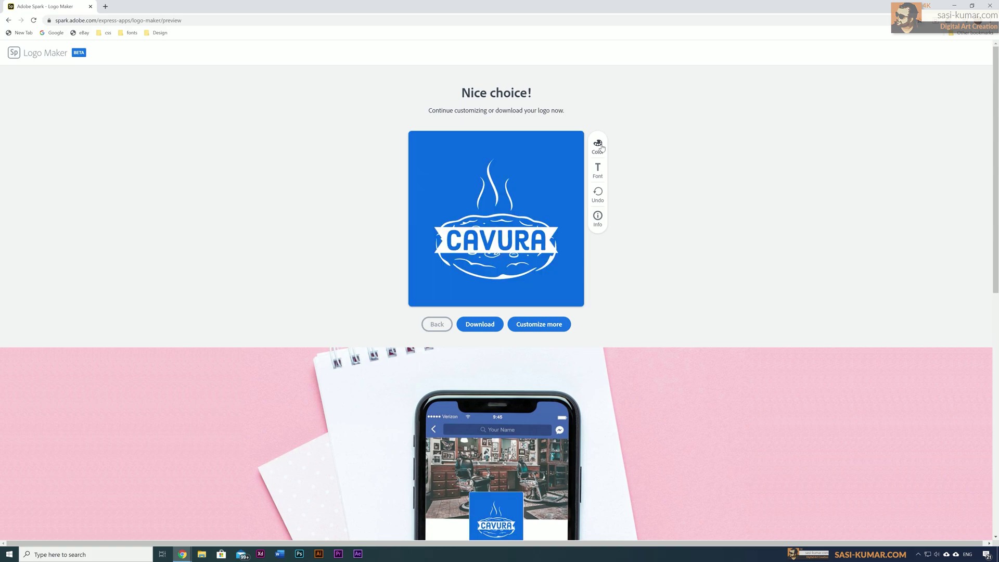
{"action": "left_click", "coordinate": [602, 148]}
{"action": "left_click", "coordinate": [602, 148]}
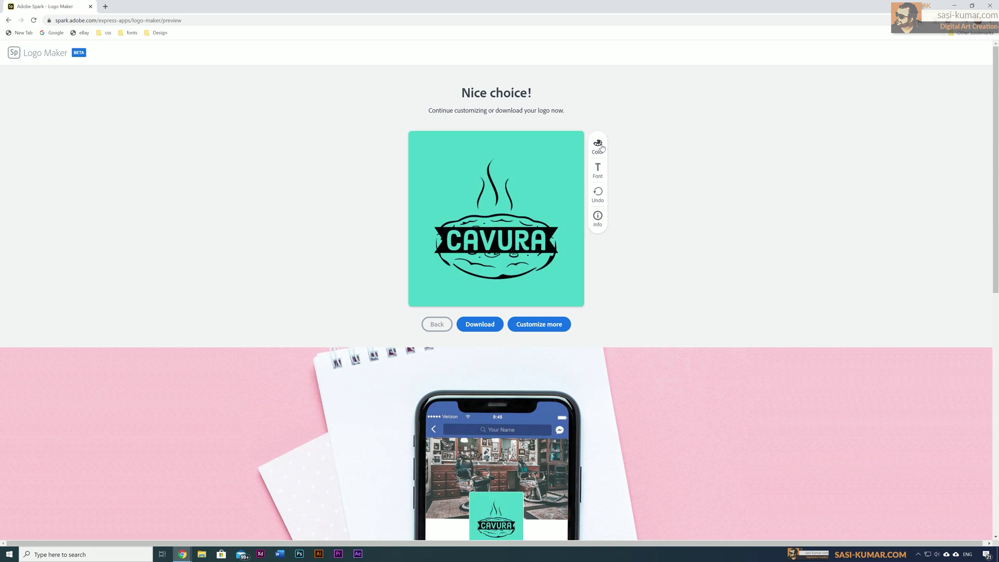
{"action": "left_click", "coordinate": [602, 148]}
{"action": "left_click", "coordinate": [602, 147]}
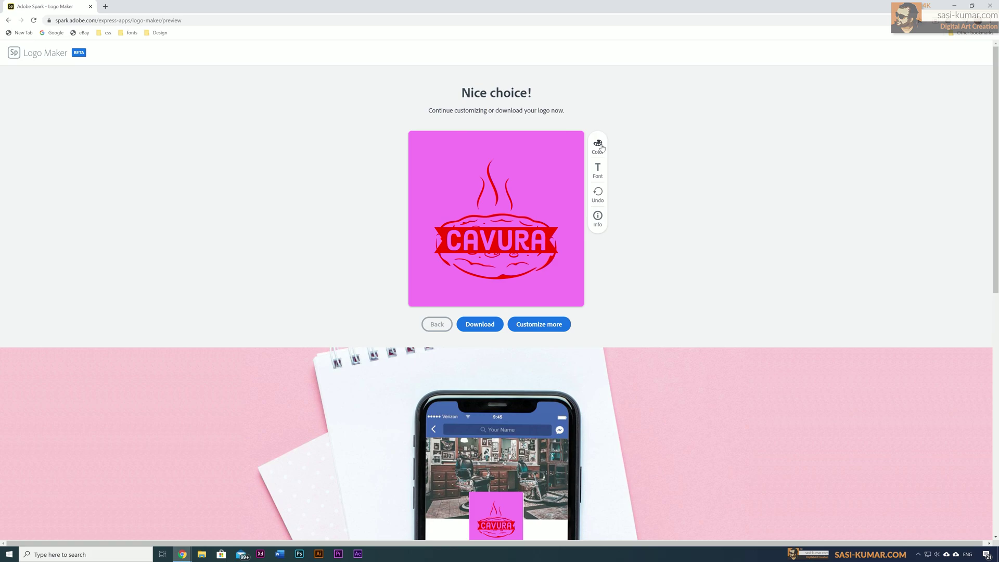
{"action": "left_click", "coordinate": [602, 148]}
{"action": "left_click", "coordinate": [602, 148]}
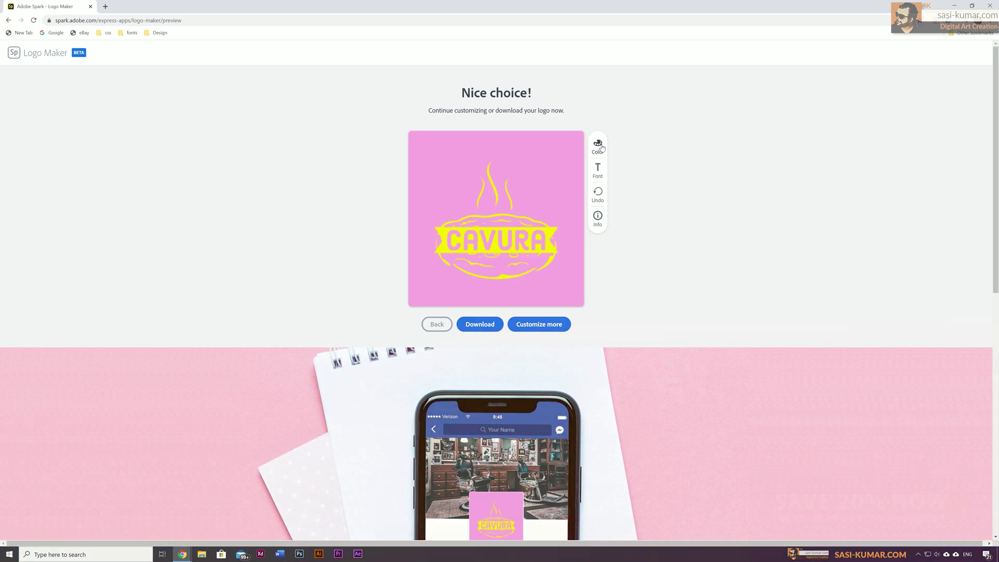
Cycle fonts, undoing one, until CAVURA is bold sans, then show the Hot pizza credits
{"action": "left_click", "coordinate": [599, 171]}
{"action": "left_click", "coordinate": [600, 171]}
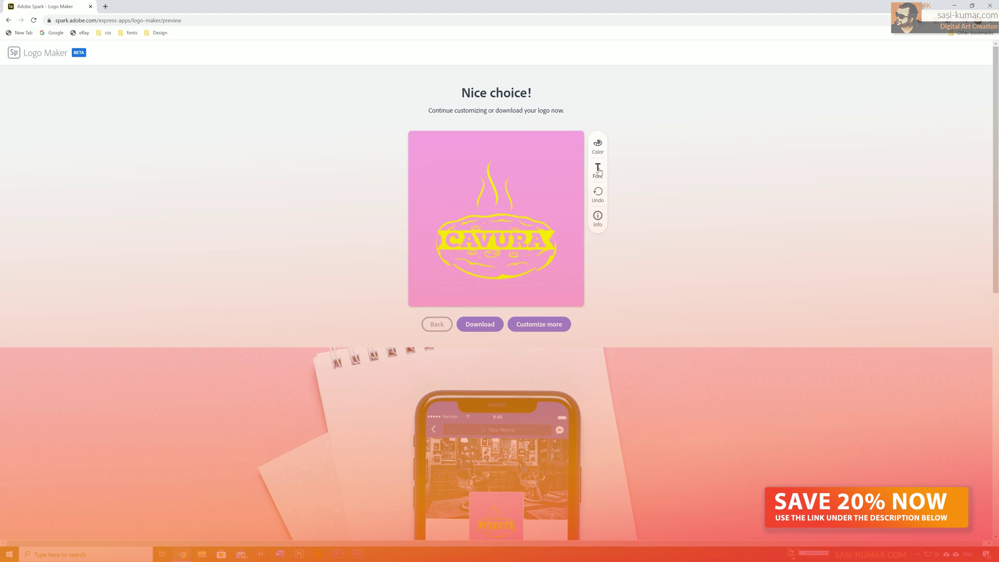
{"action": "left_click", "coordinate": [599, 171]}
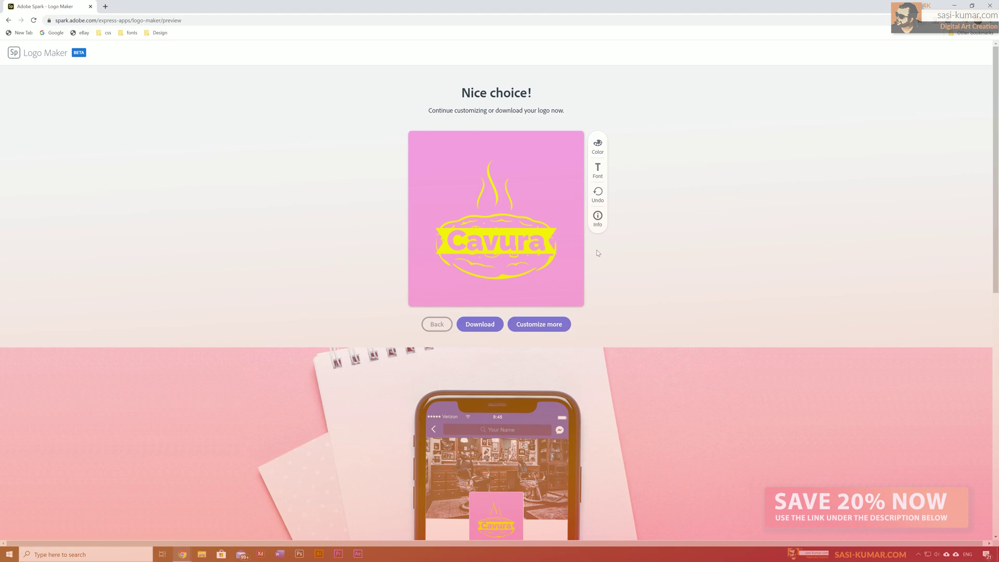
{"action": "left_click", "coordinate": [598, 202]}
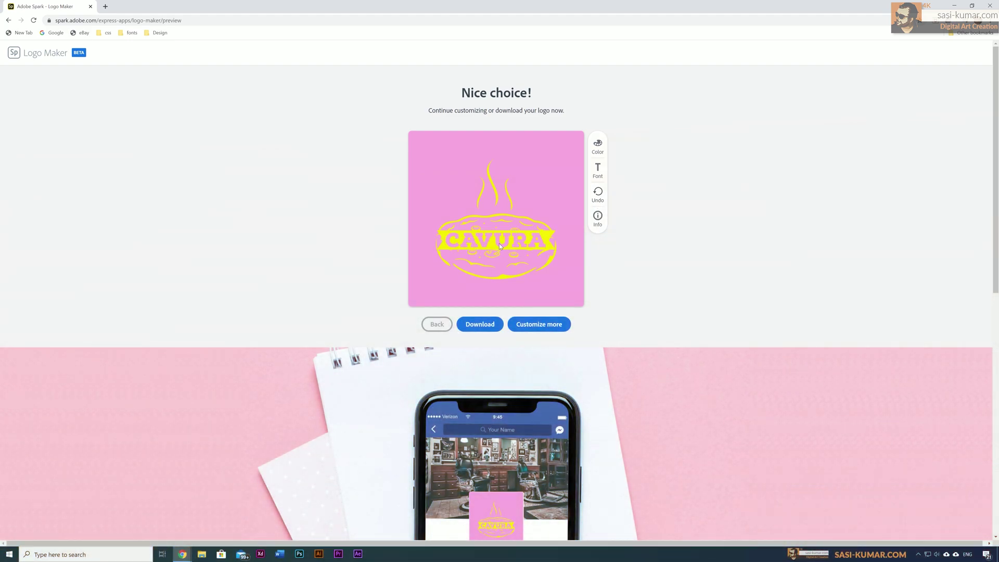
{"action": "left_click", "coordinate": [597, 173]}
{"action": "left_click", "coordinate": [597, 172]}
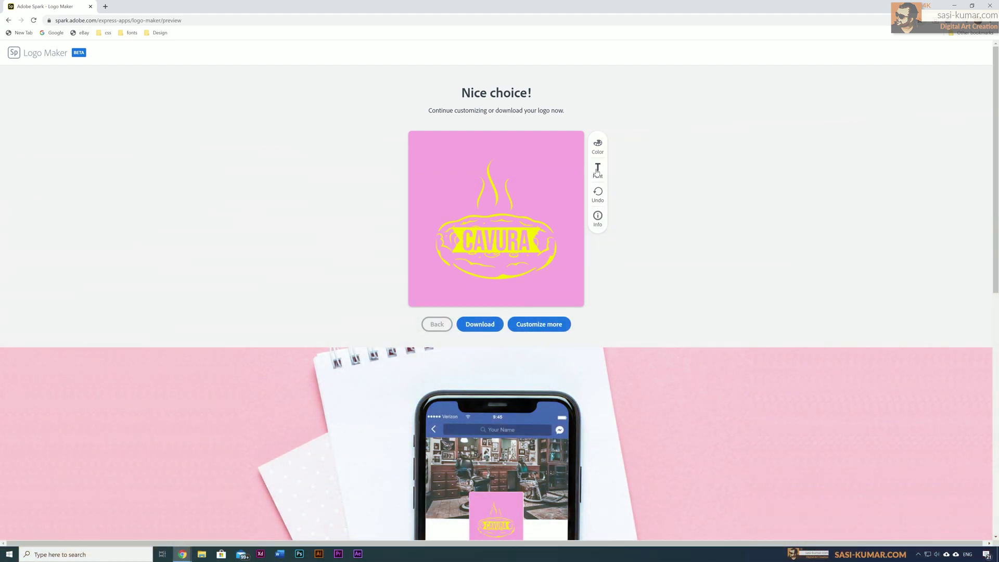
{"action": "left_click", "coordinate": [598, 217]}
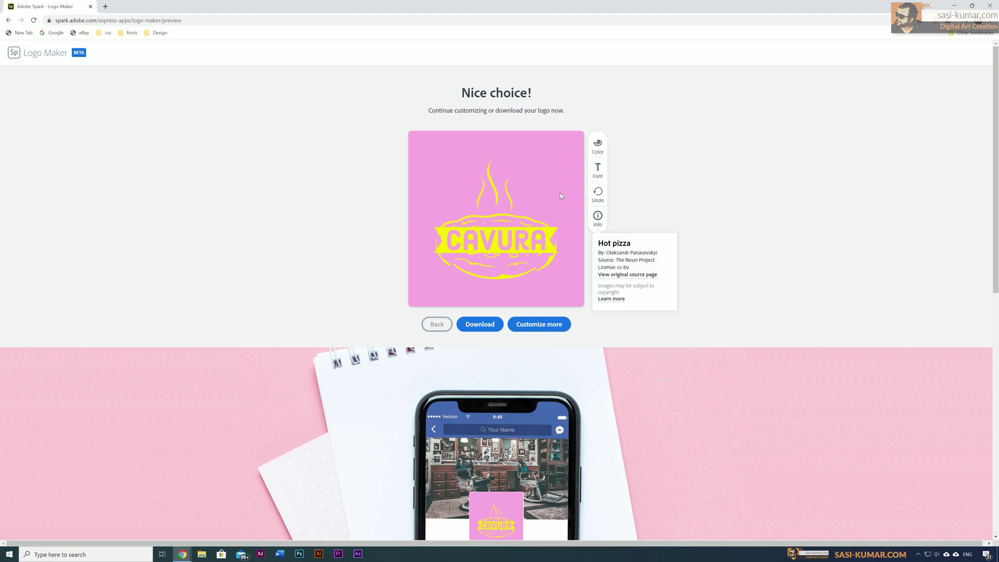
Dismiss the Hot pizza credits popup by clicking the logo preview
{"action": "left_click", "coordinate": [677, 201]}
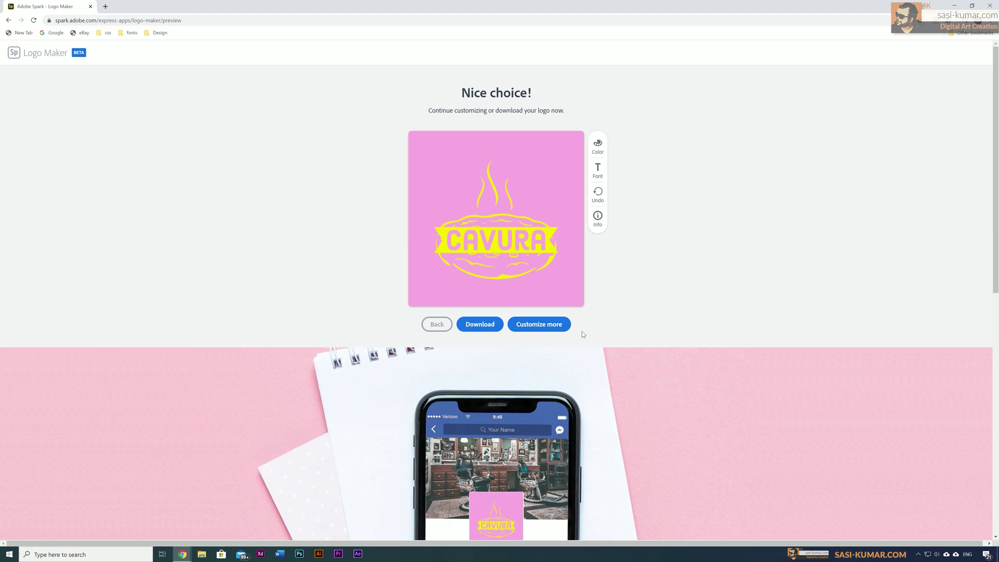
Save the Cavura logo via 'Customize more' and continue into Spark Post
{"action": "left_click", "coordinate": [555, 327]}
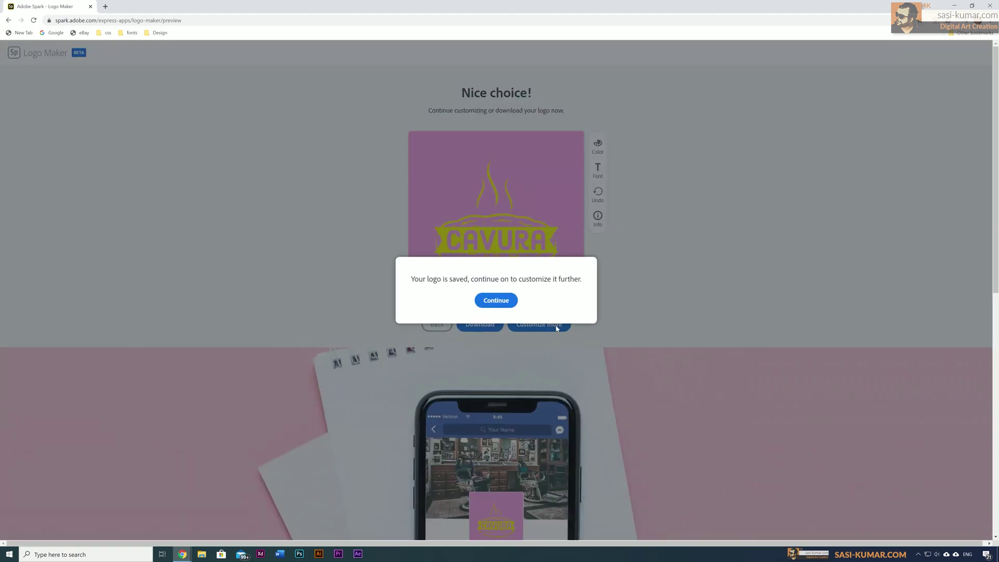
{"action": "left_click", "coordinate": [504, 300]}
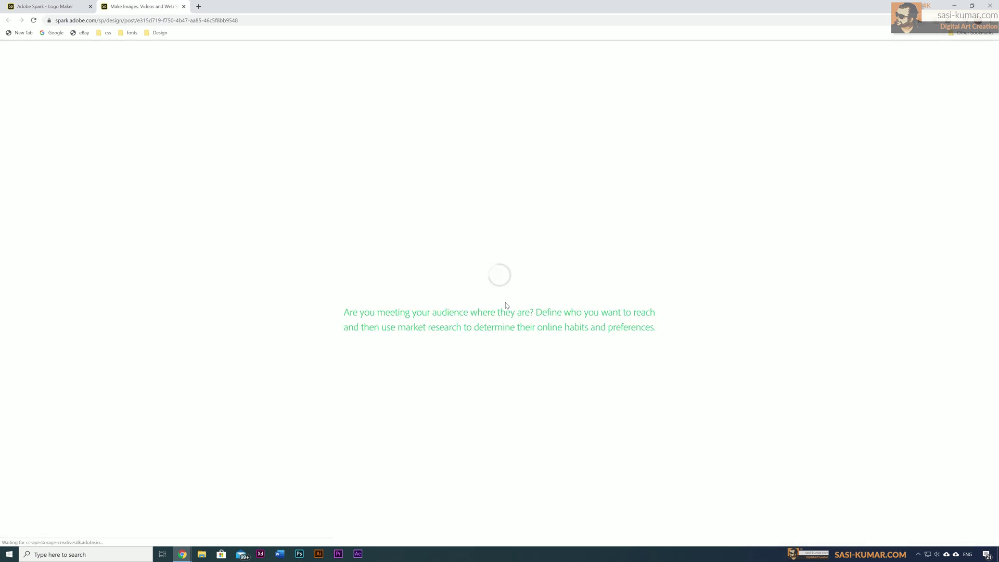